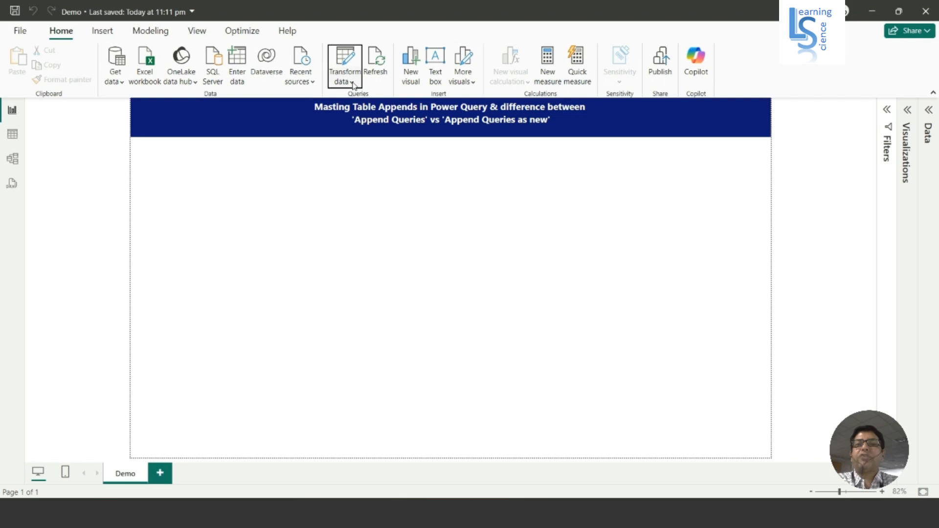
Open the Power Query Editor for the report's data and enlarge the editor's text for easier reading.
click(352, 84)
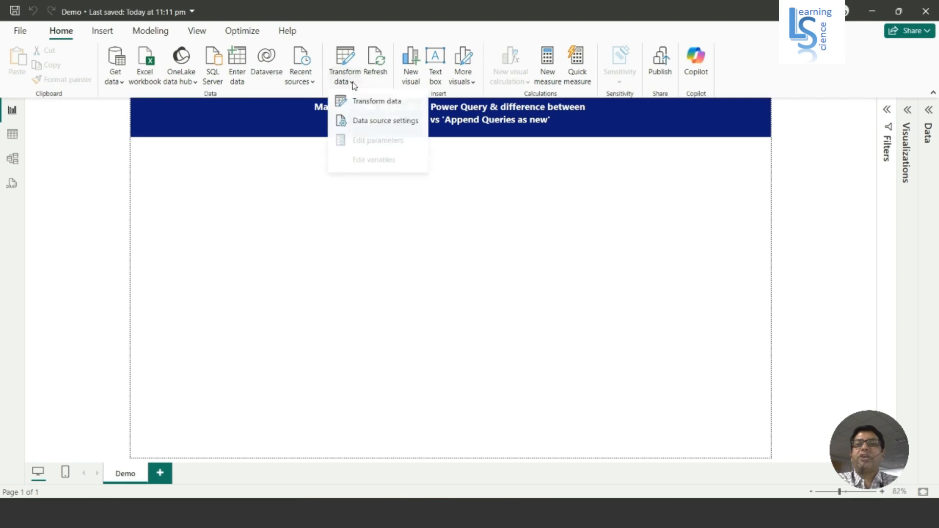
click(380, 103)
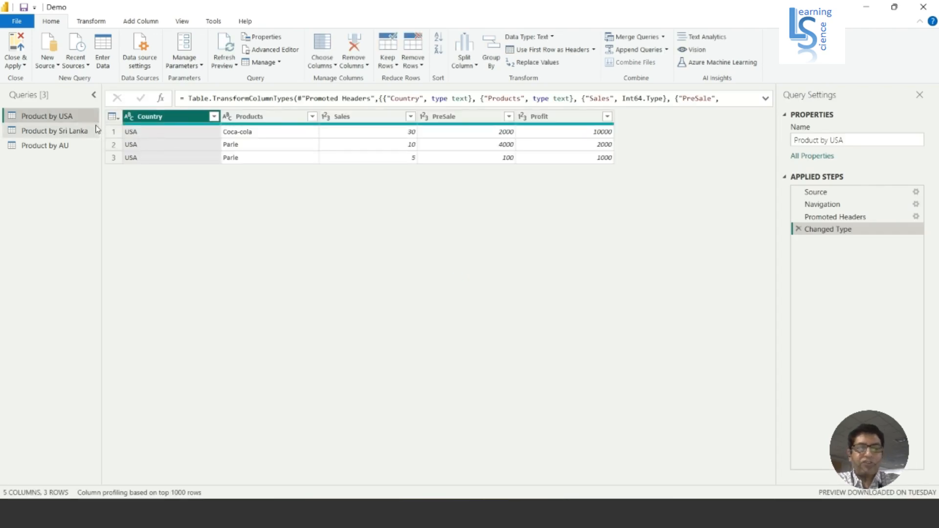
key(ctrl+shift+plus)
key(ctrl+shift+plus)
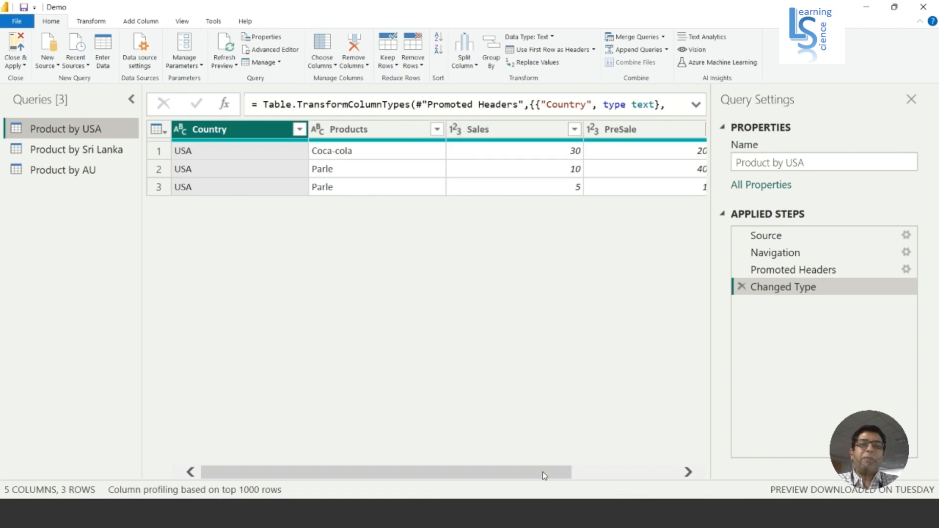
Examine all columns through Profit in the Product by USA, Product by Sri Lanka and Product by AU queries.
drag(542, 474, 648, 473)
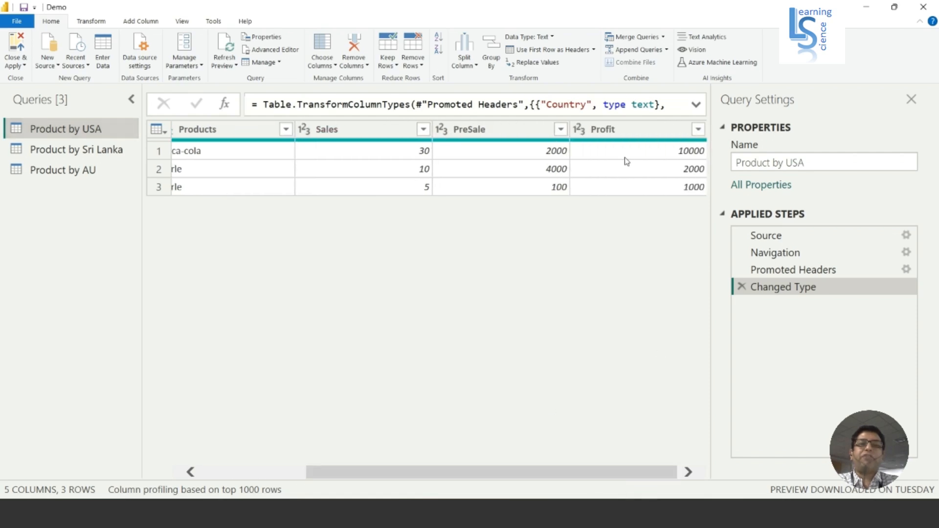
click(90, 150)
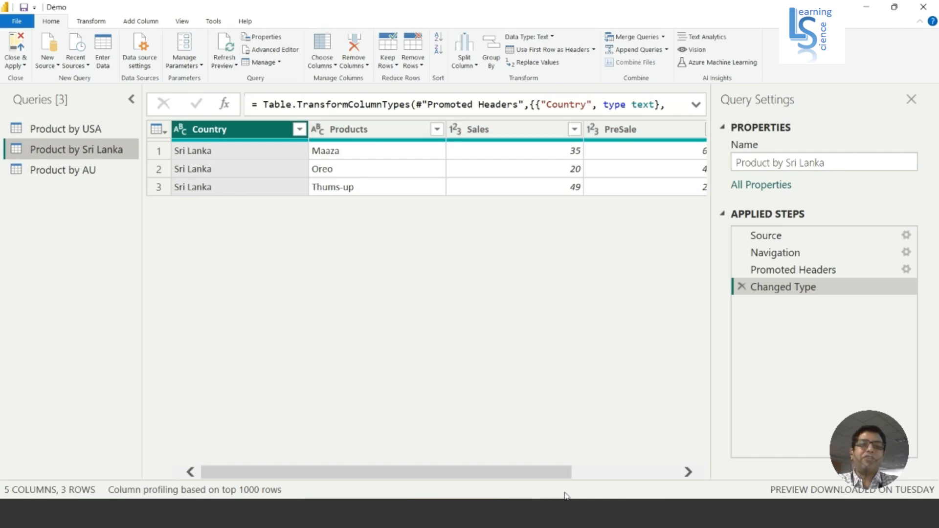
drag(549, 472, 689, 489)
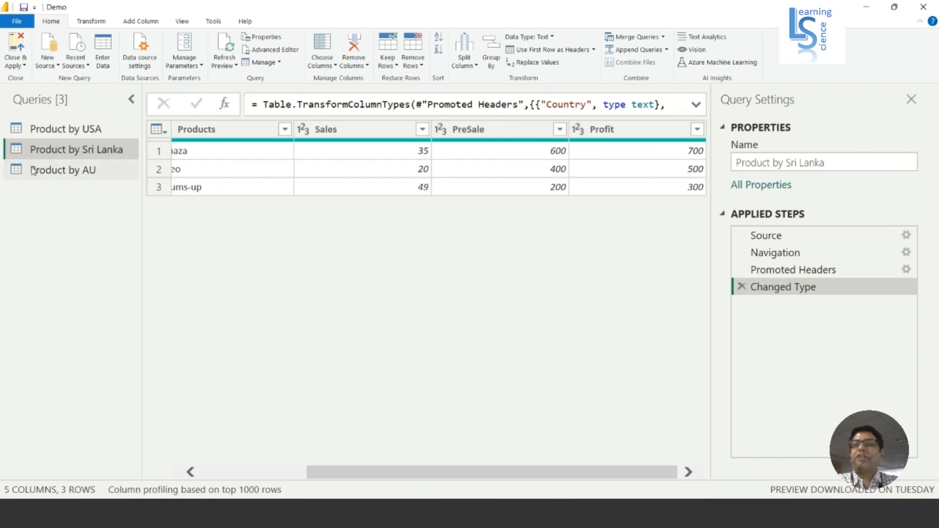
click(57, 172)
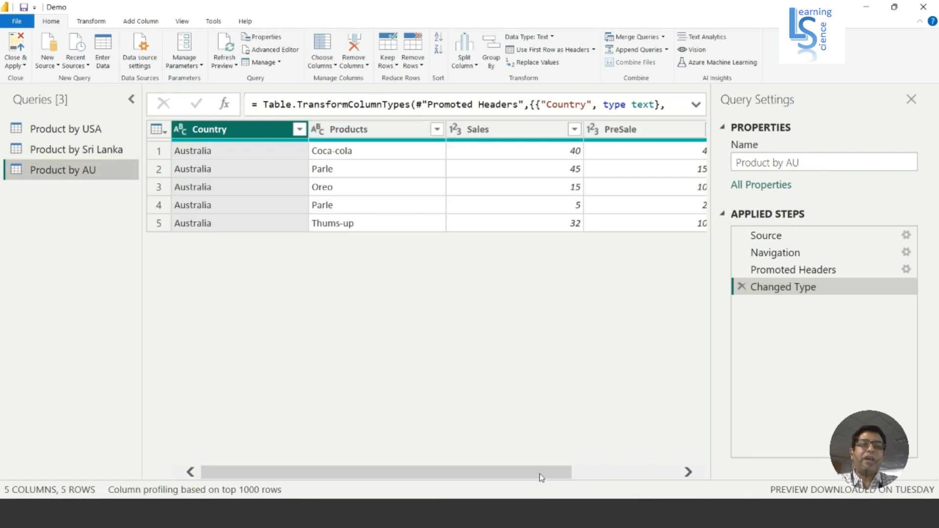
drag(538, 474, 700, 480)
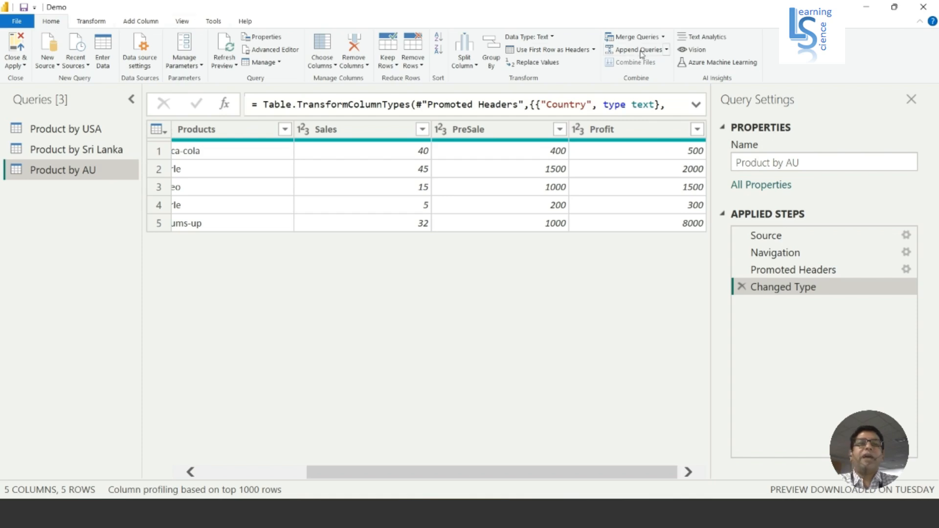
Append Product by AU, Product by USA and Product by Sri Lanka as a new query using the three-or-more-tables option.
click(666, 50)
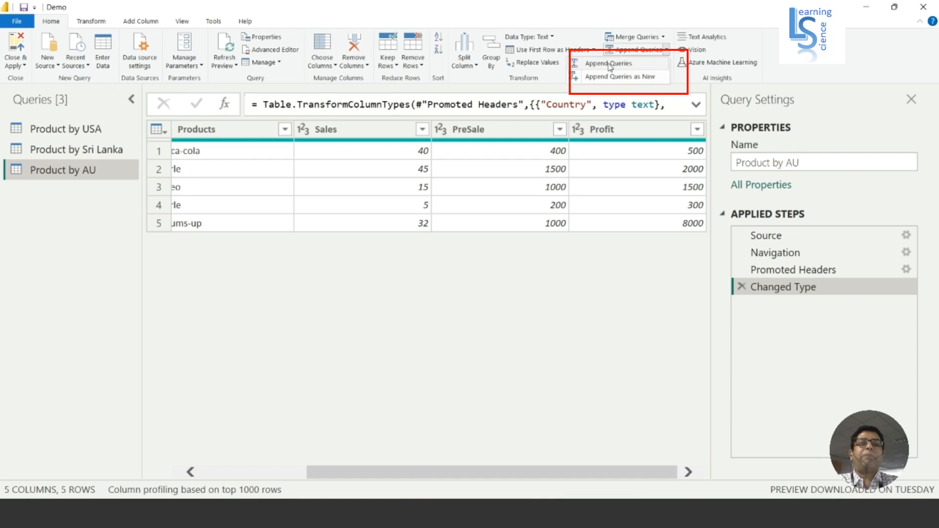
click(651, 80)
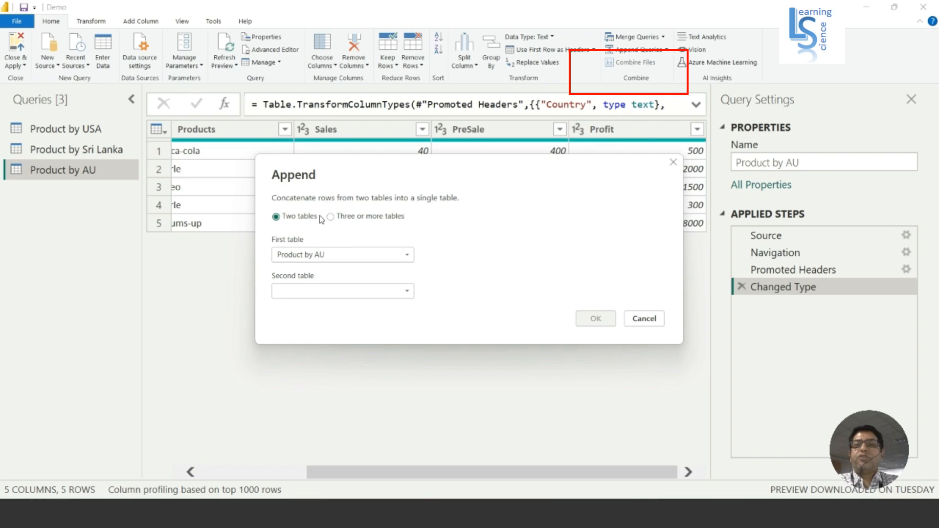
click(350, 218)
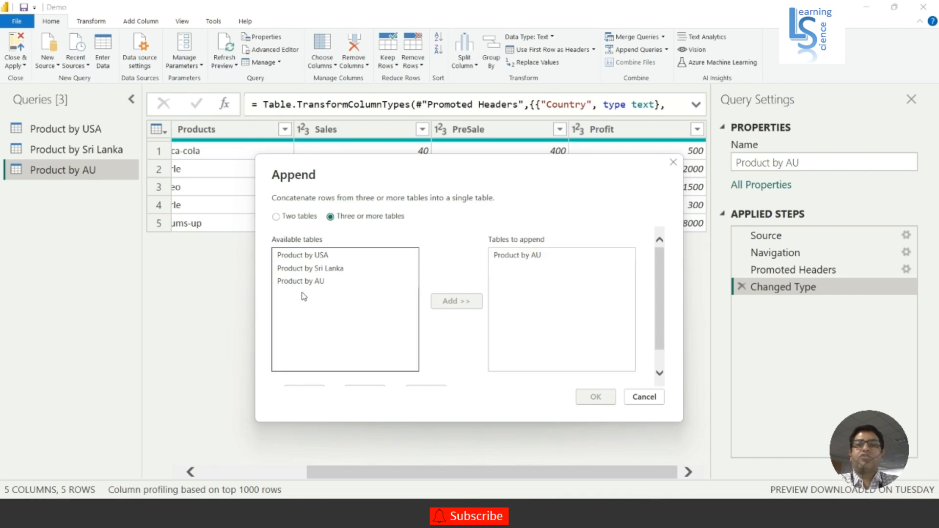
click(308, 256)
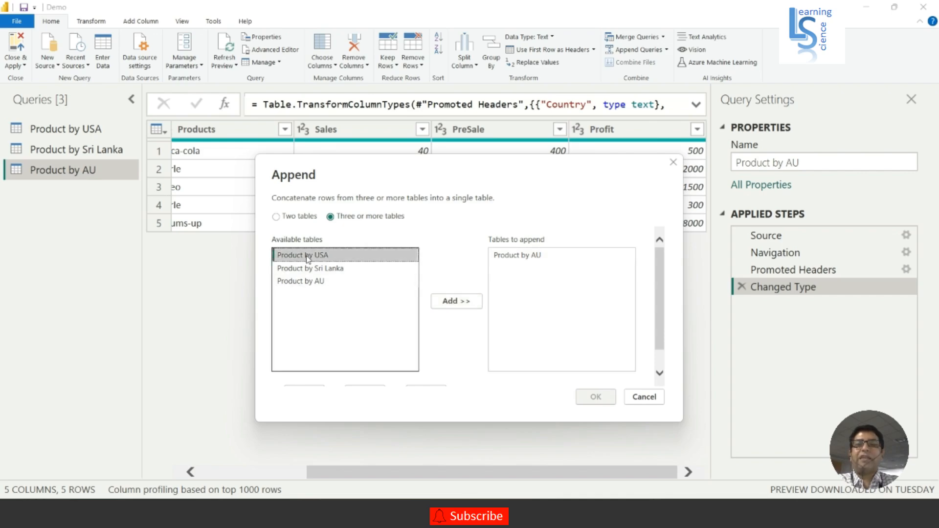
click(454, 301)
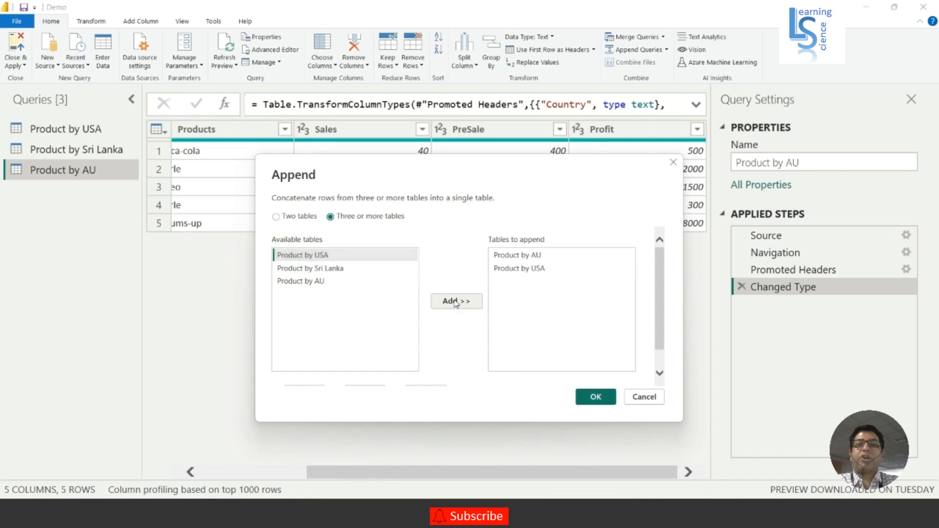
click(329, 268)
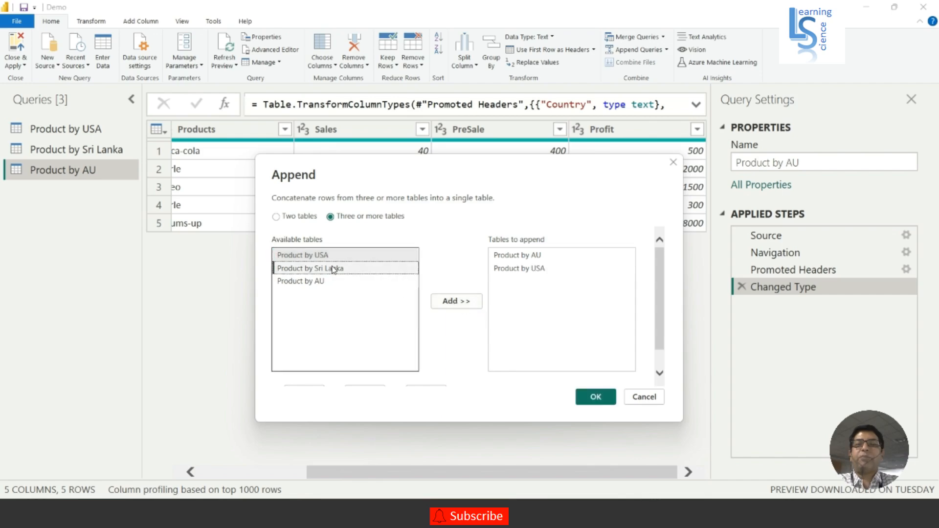
click(454, 301)
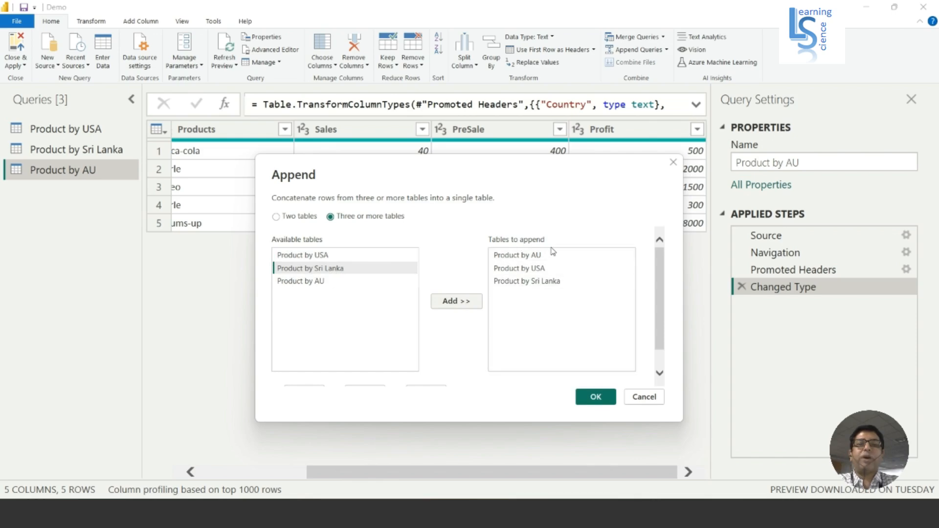
click(595, 397)
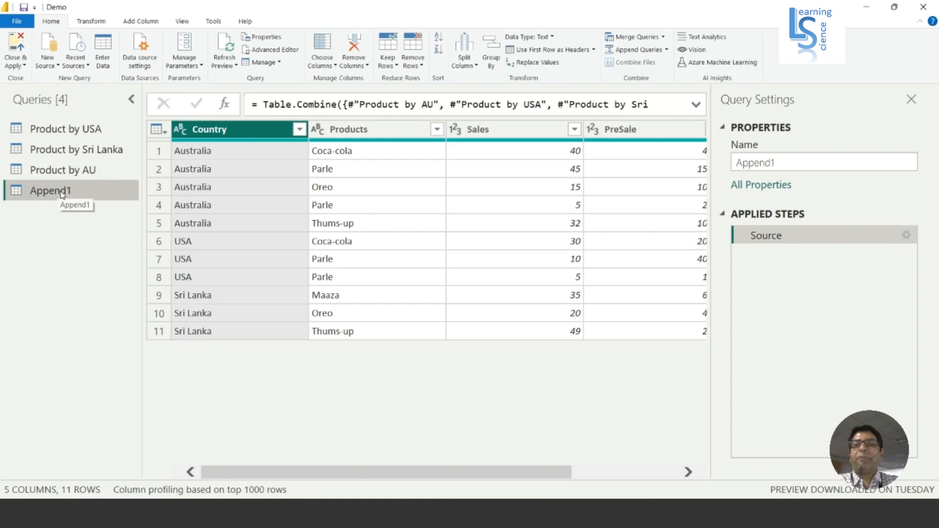
Rename the new appended query as Products by Countries and review its remaining columns.
drag(778, 161, 713, 164)
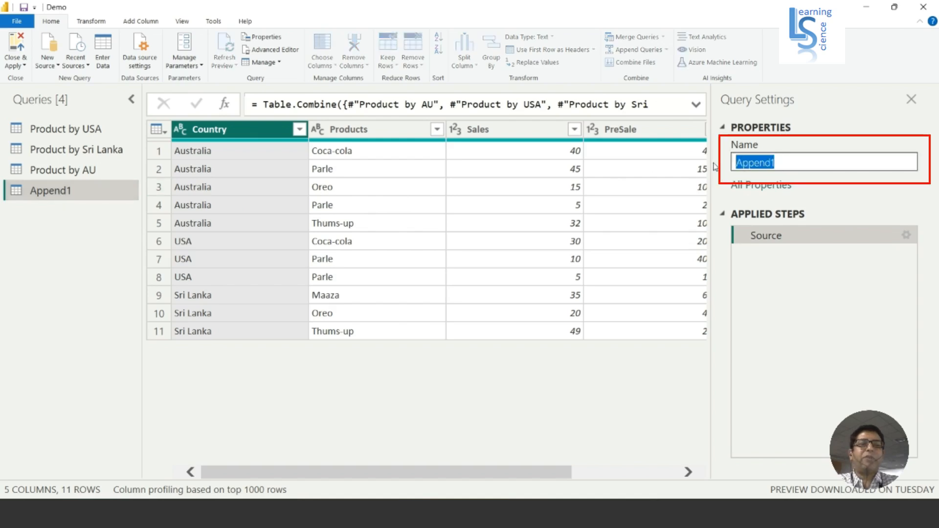
text(products)
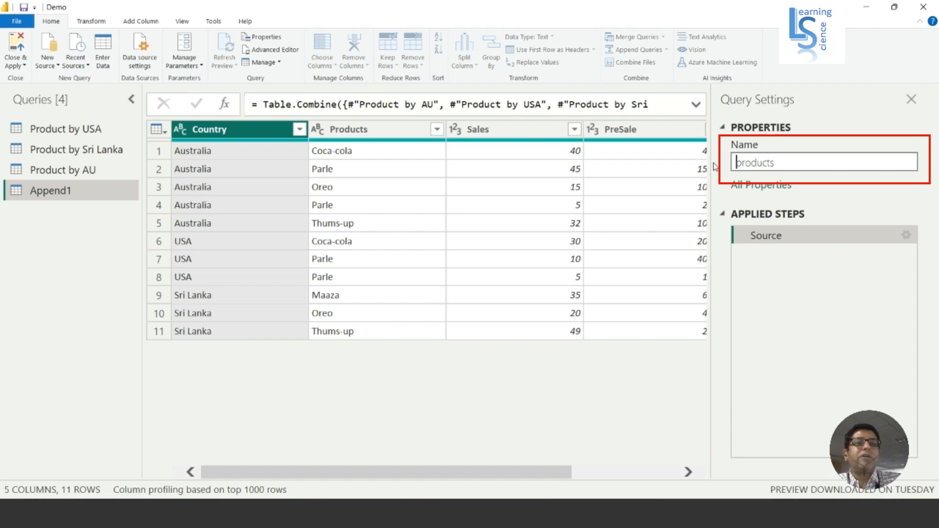
key(shift+Right)
text(Products)
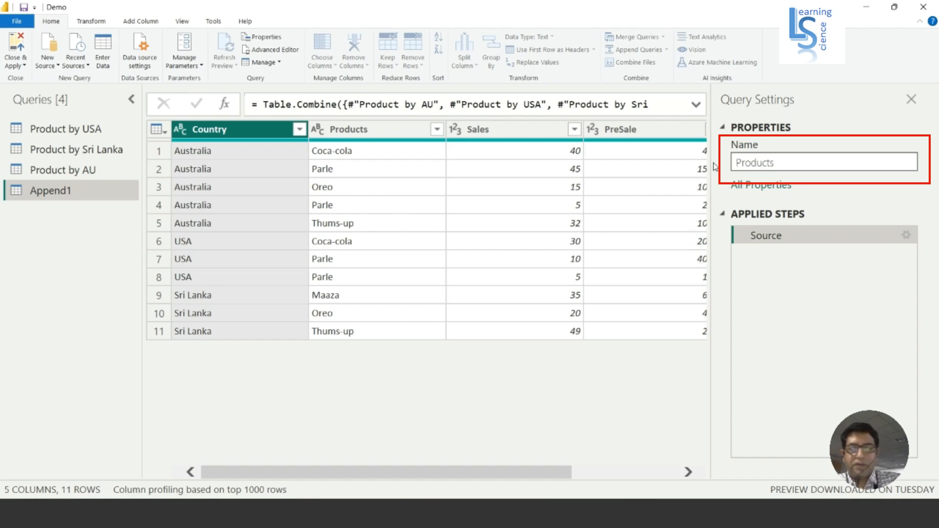
text( by Coun)
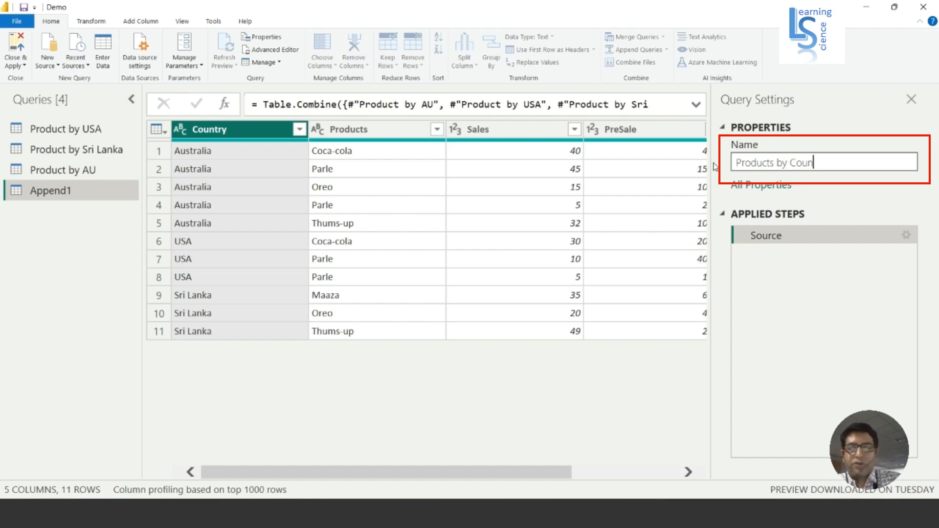
text(tries)
key(Return)
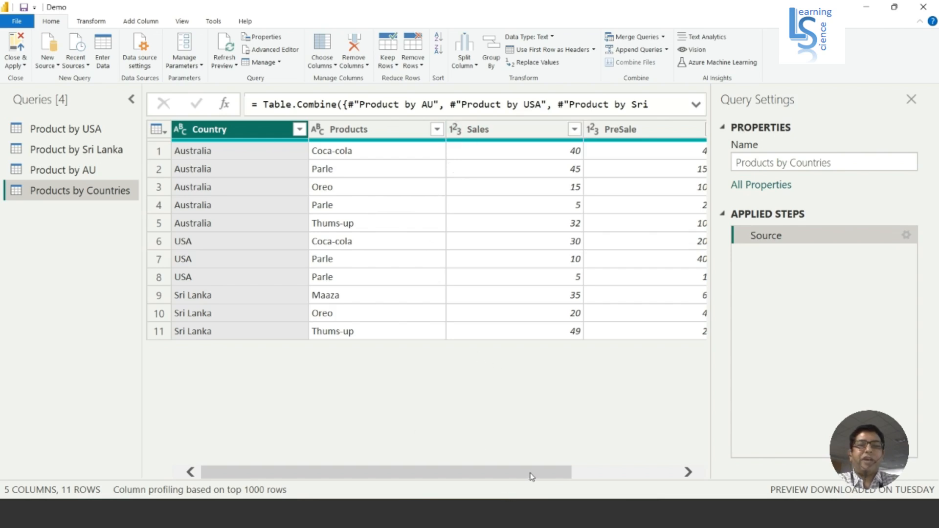
drag(531, 476, 637, 479)
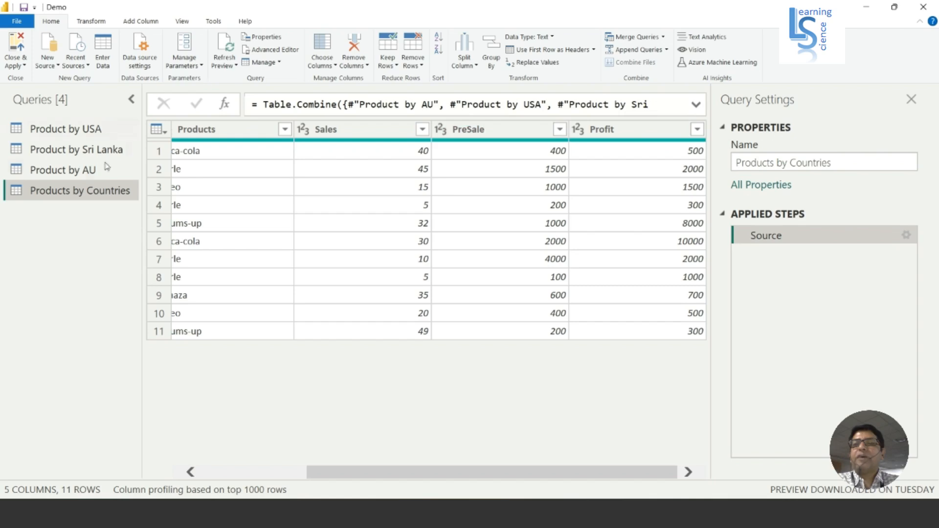
Append Product by USA and Product by Sri Lanka directly into the existing Product by AU query, using three or more tables.
click(83, 175)
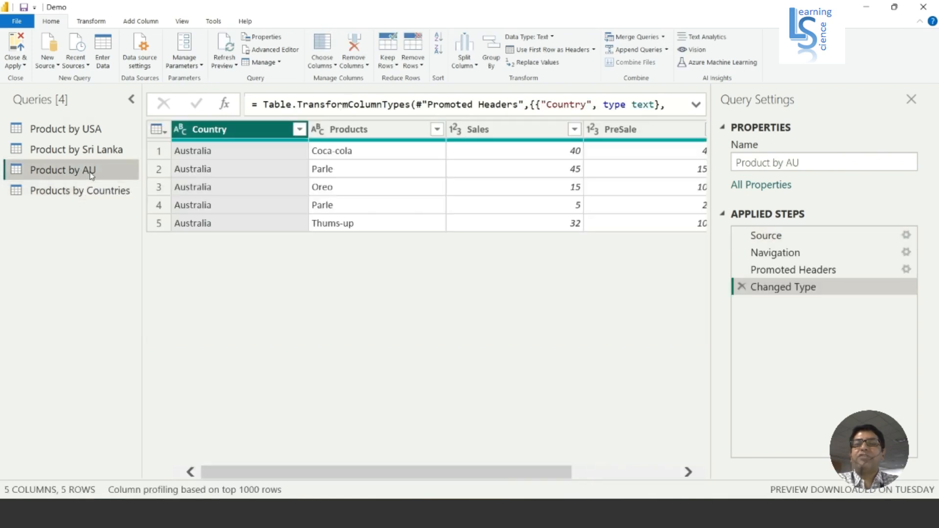
click(667, 51)
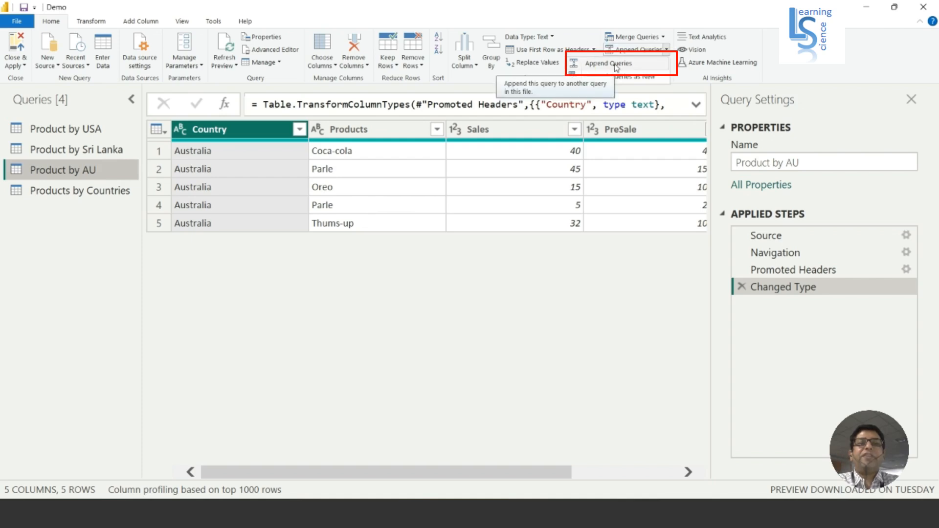
click(619, 65)
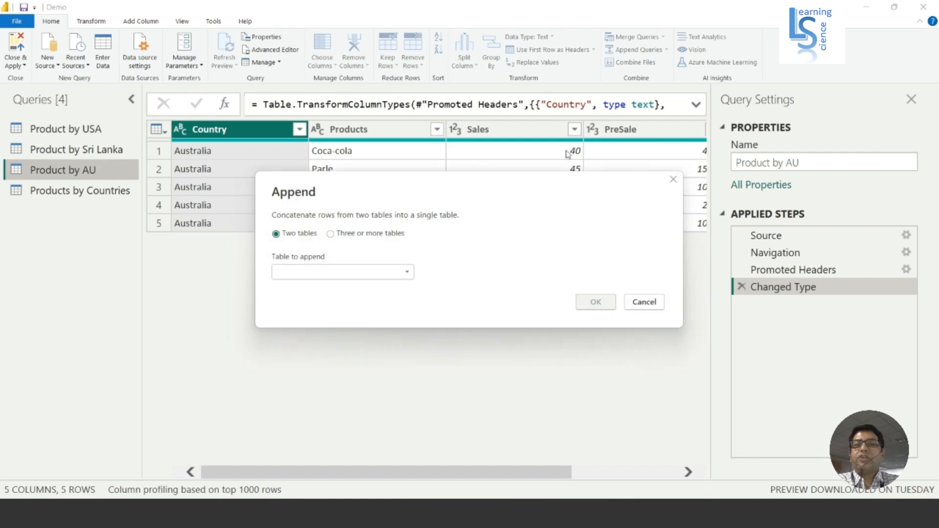
click(367, 234)
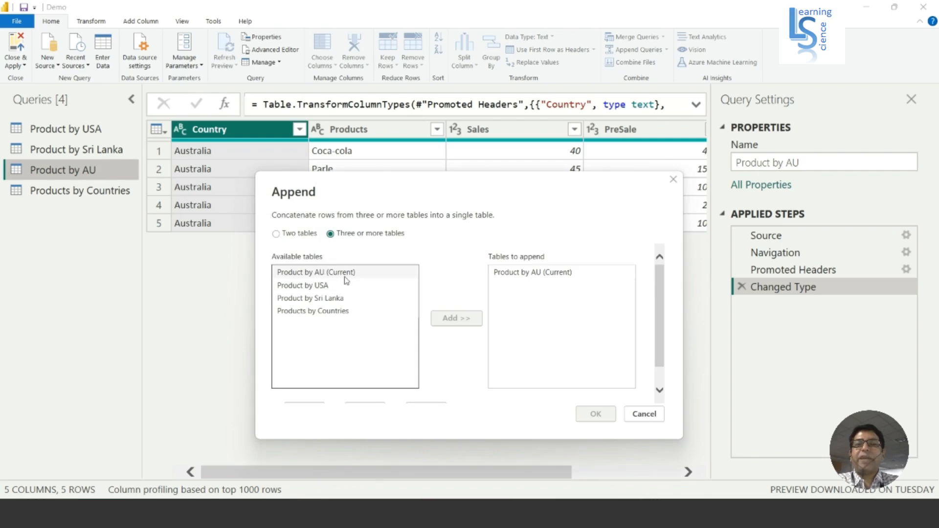
click(321, 288)
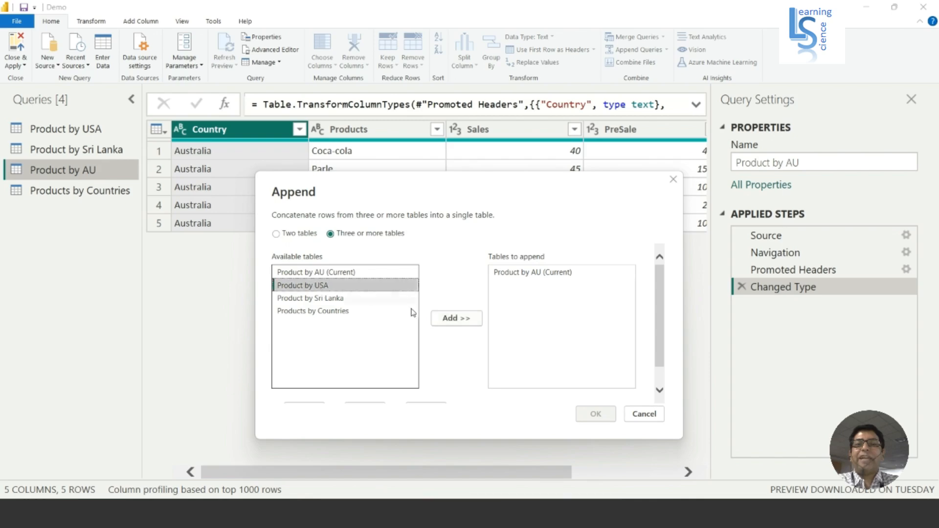
click(454, 319)
click(341, 299)
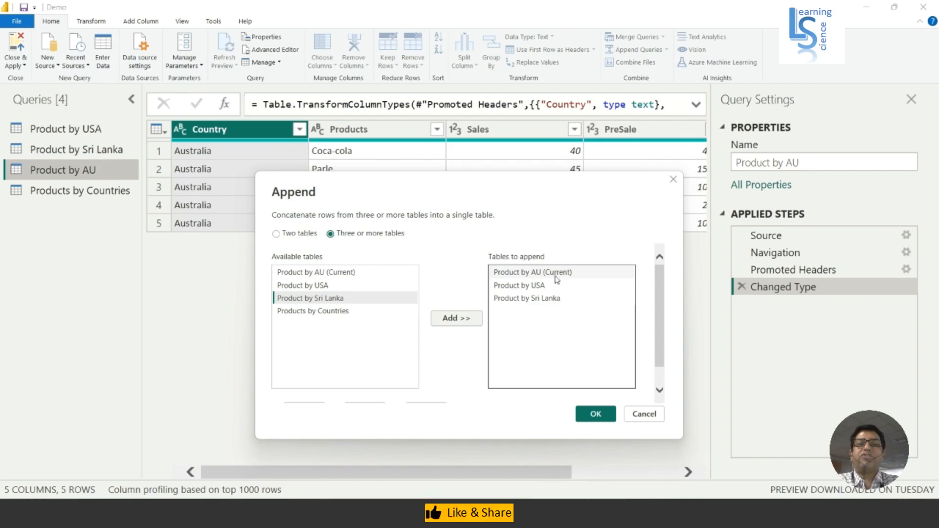
click(594, 415)
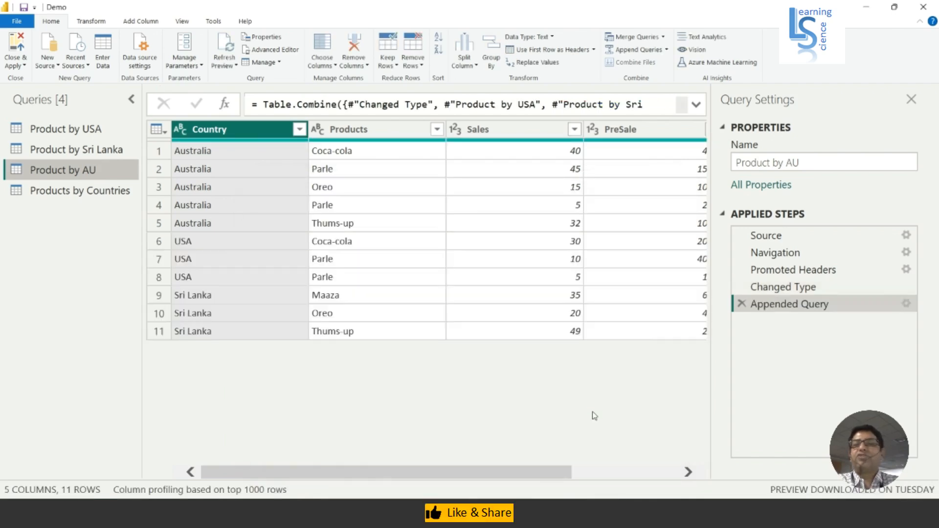